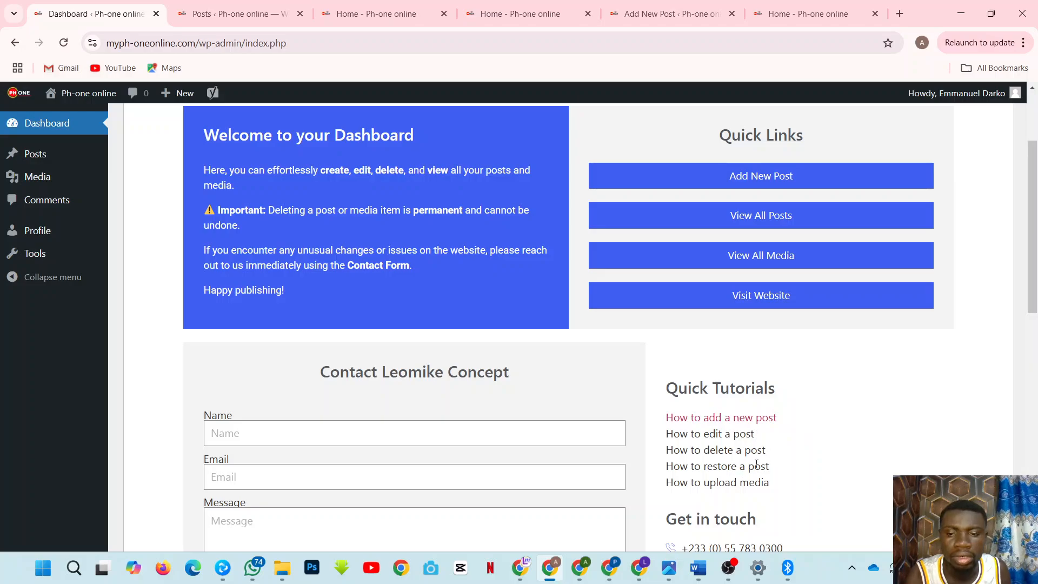
scroll(762, 464, up, 3)
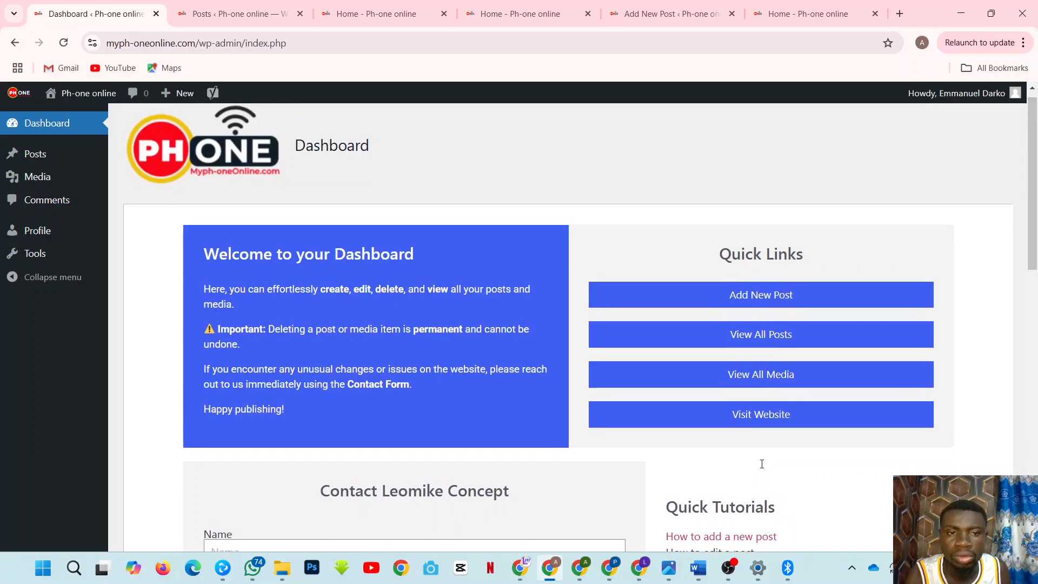
scroll(762, 468, down, 6)
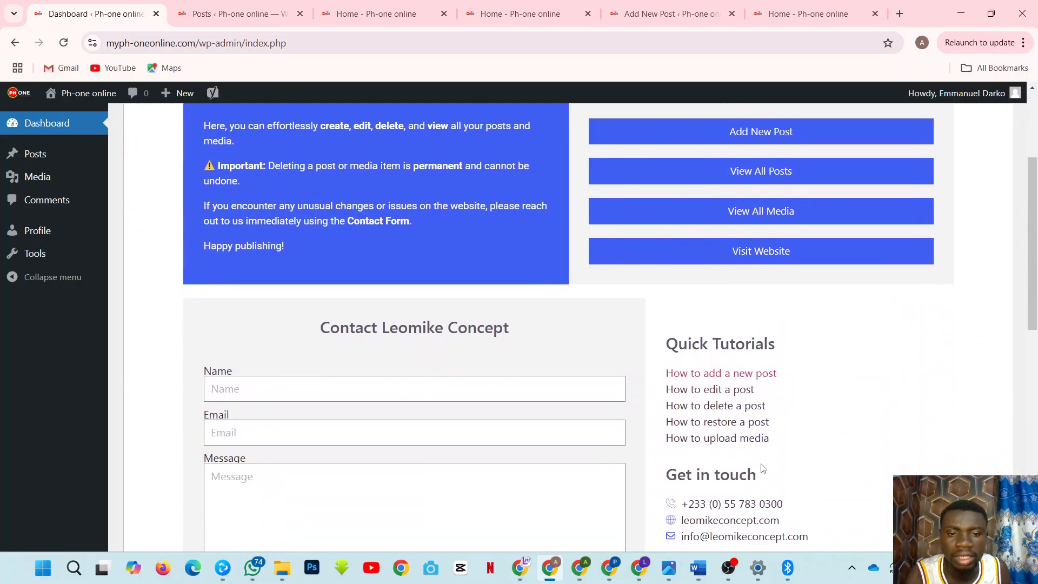
scroll(762, 468, up, 6)
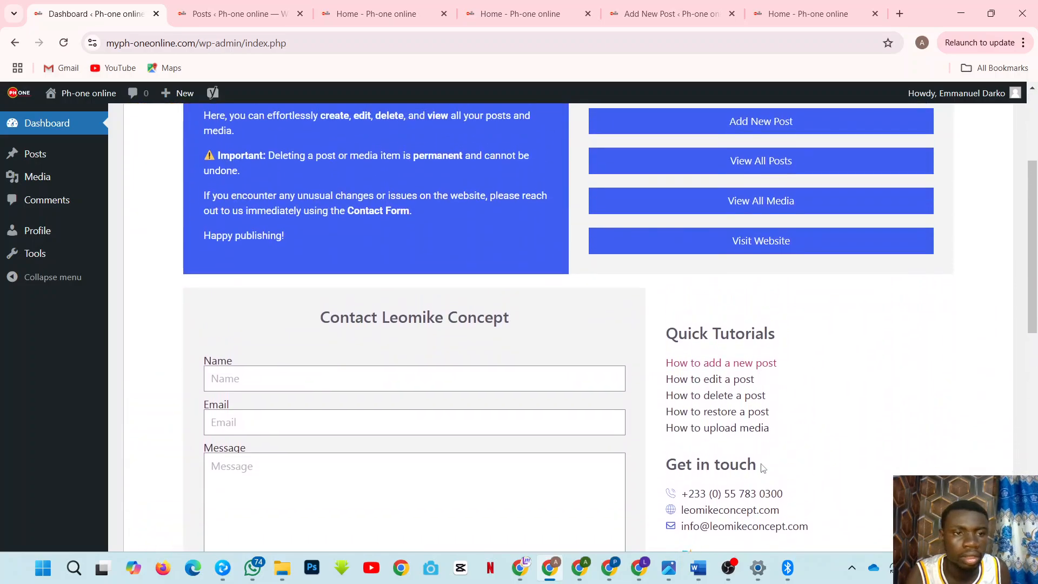
scroll(762, 463, up, 1)
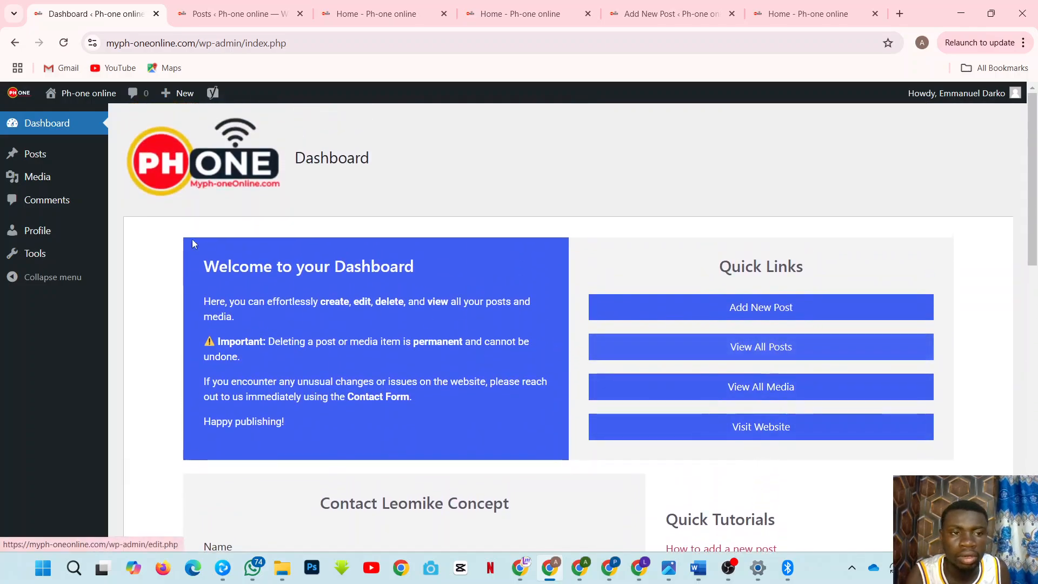
Open the list of all posts and quick-edit the test post's title to "Test post to be edited1".
mouse_move(32, 160)
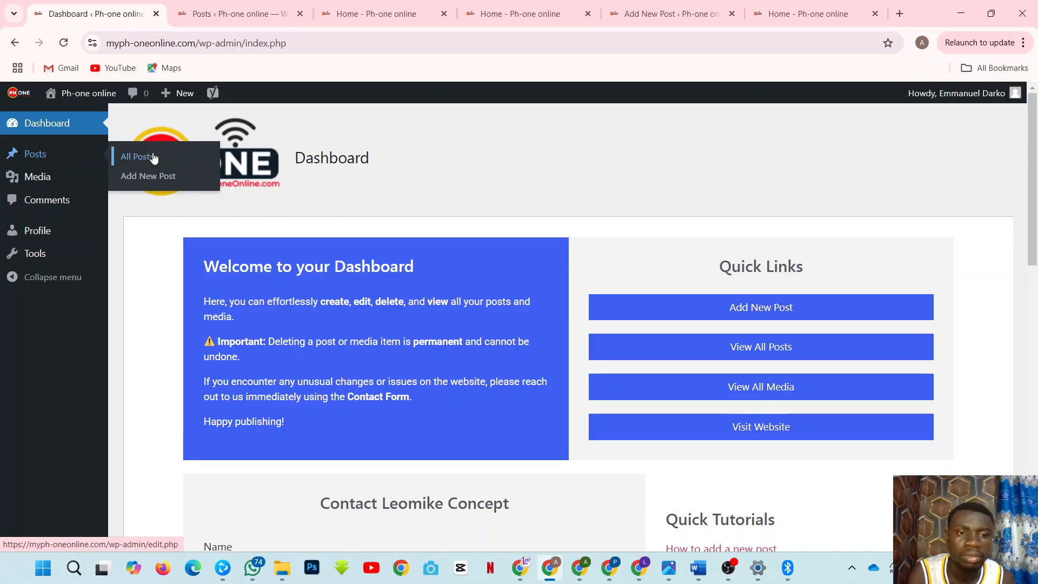
click(670, 346)
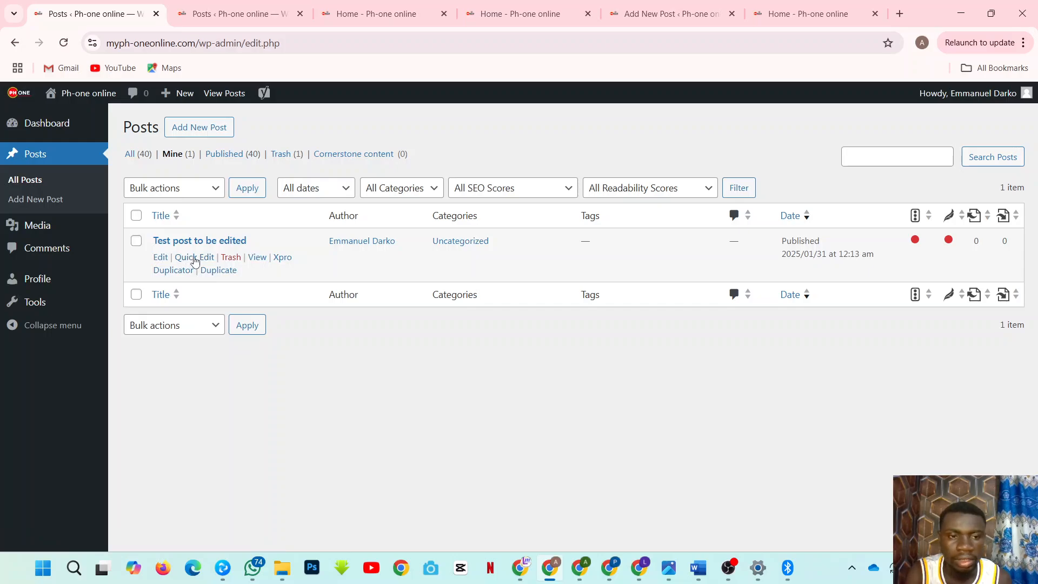
click(195, 258)
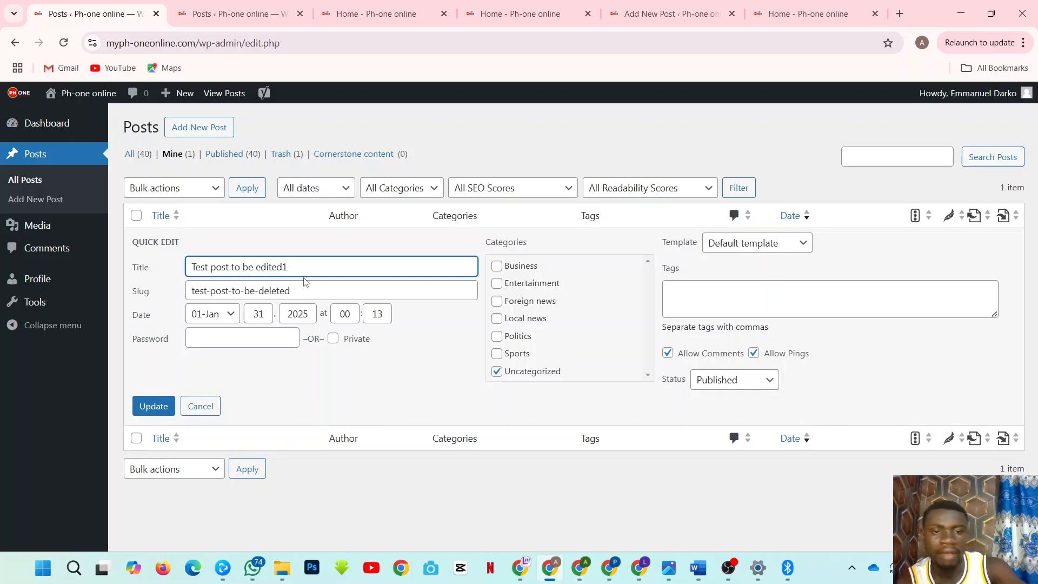
click(159, 411)
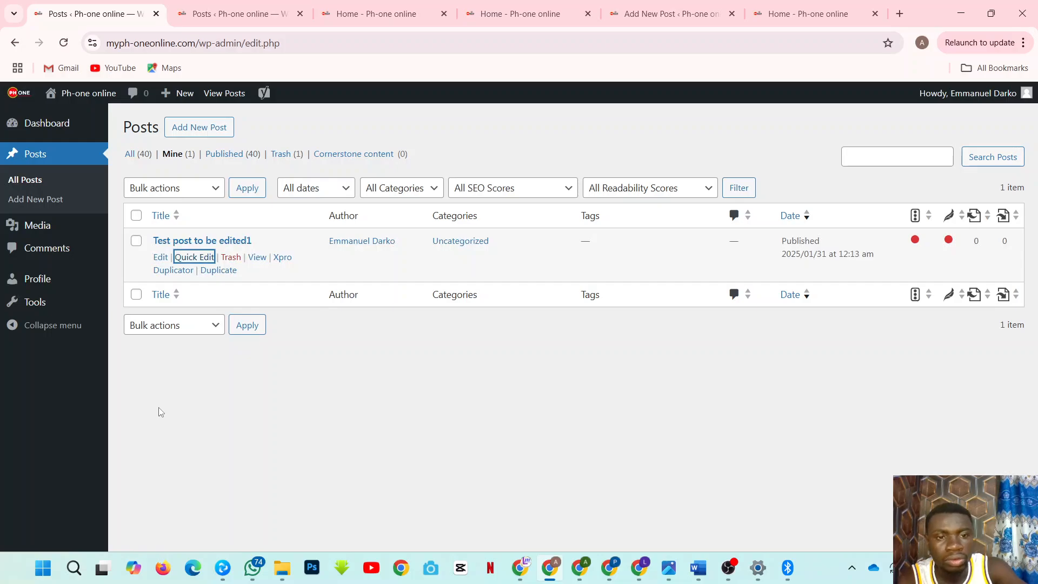
Open "Test post to be edited1" in the full editor, format its first paragraph as Heading 2 and update the post.
click(159, 257)
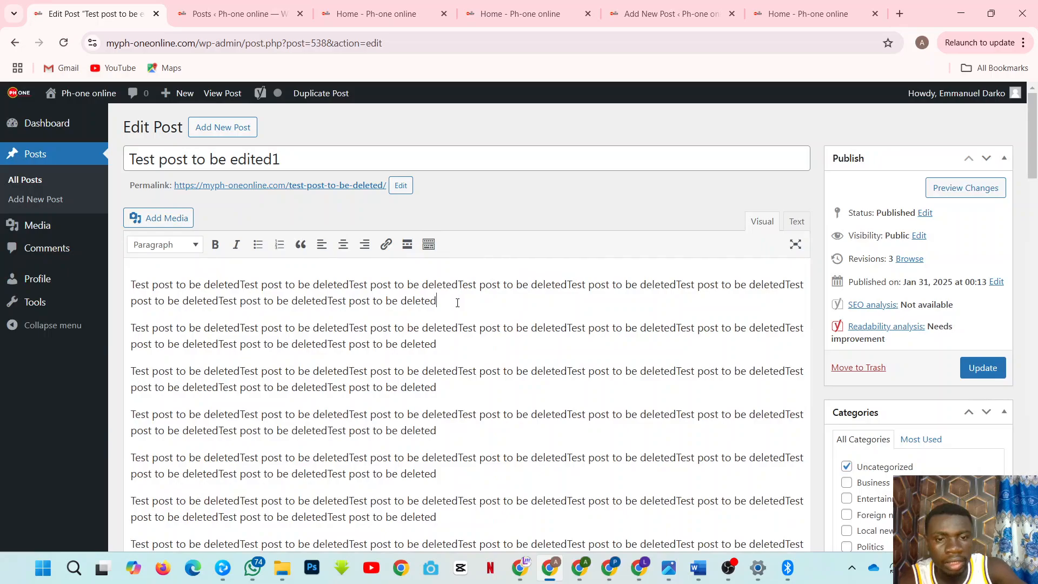
drag(457, 302, 115, 284)
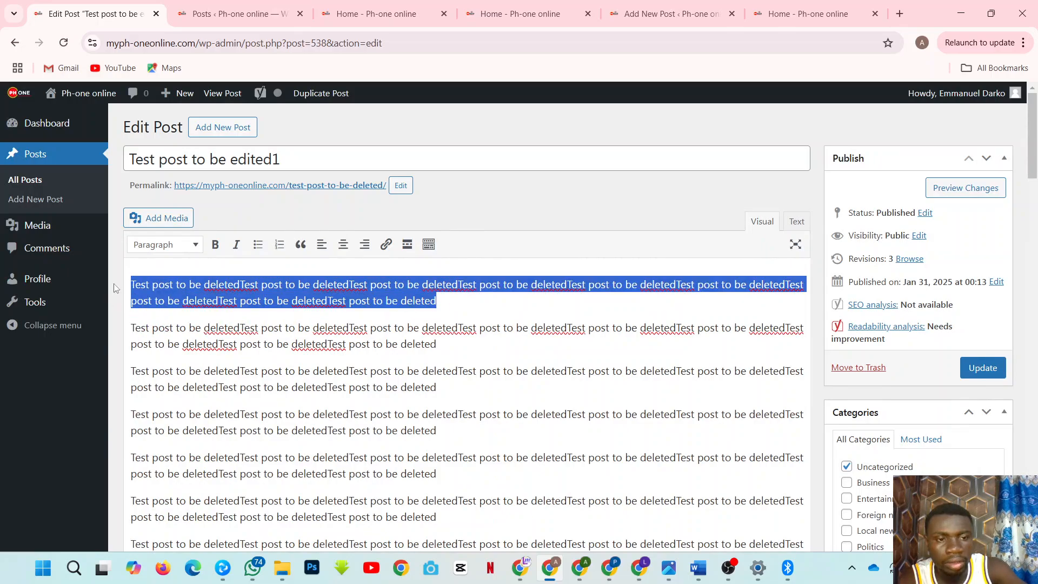
click(177, 247)
click(168, 326)
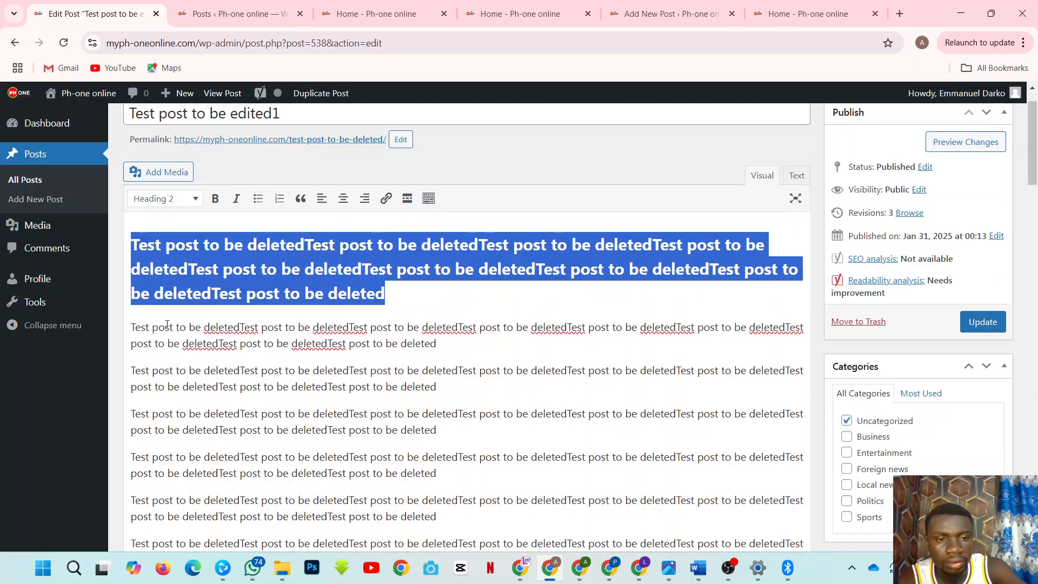
click(962, 325)
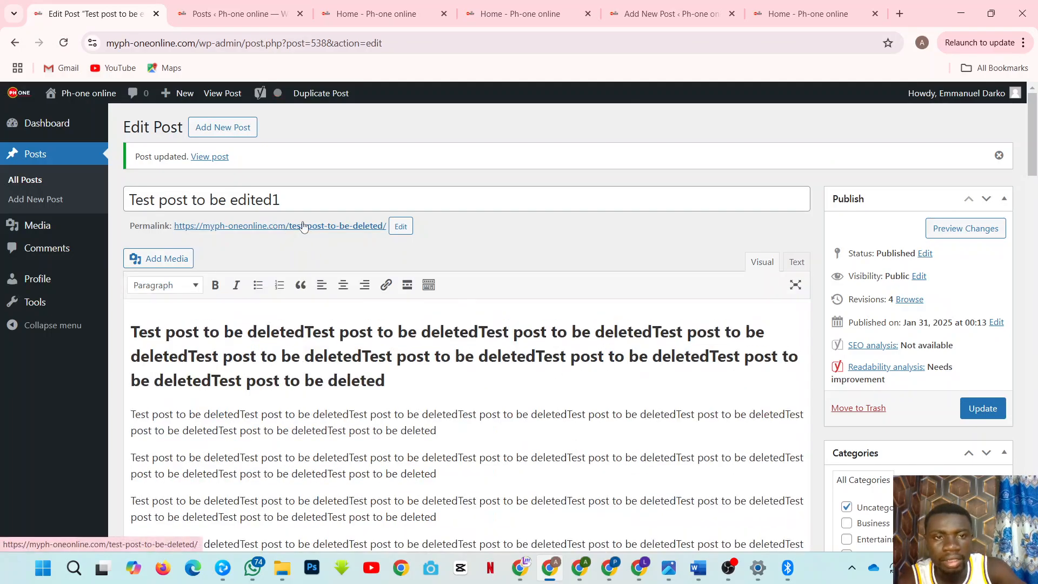
View the updated post's live page through its permalink and examine its heading and content.
click(304, 227)
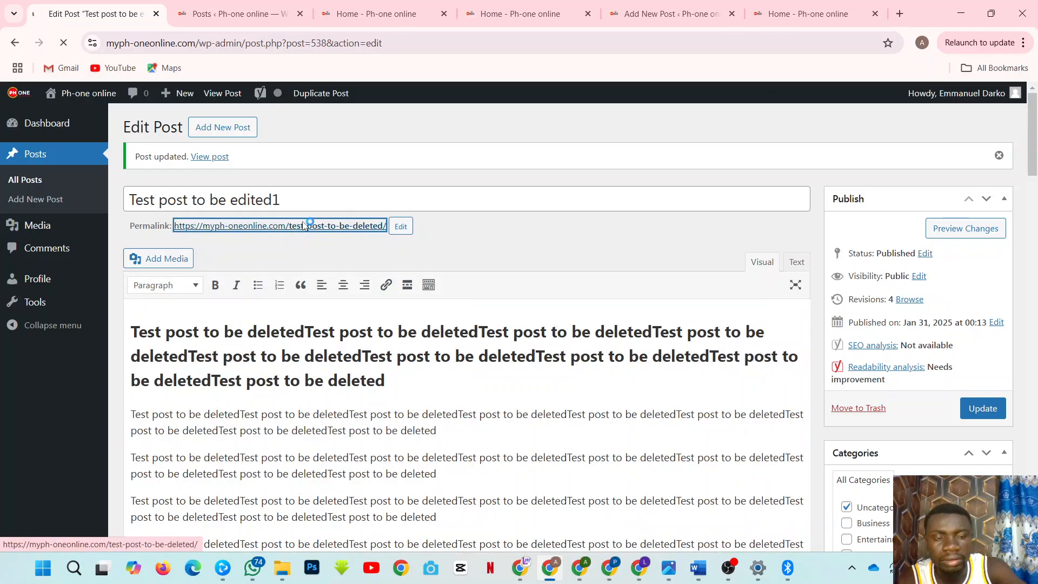
scroll(303, 226, down, 3)
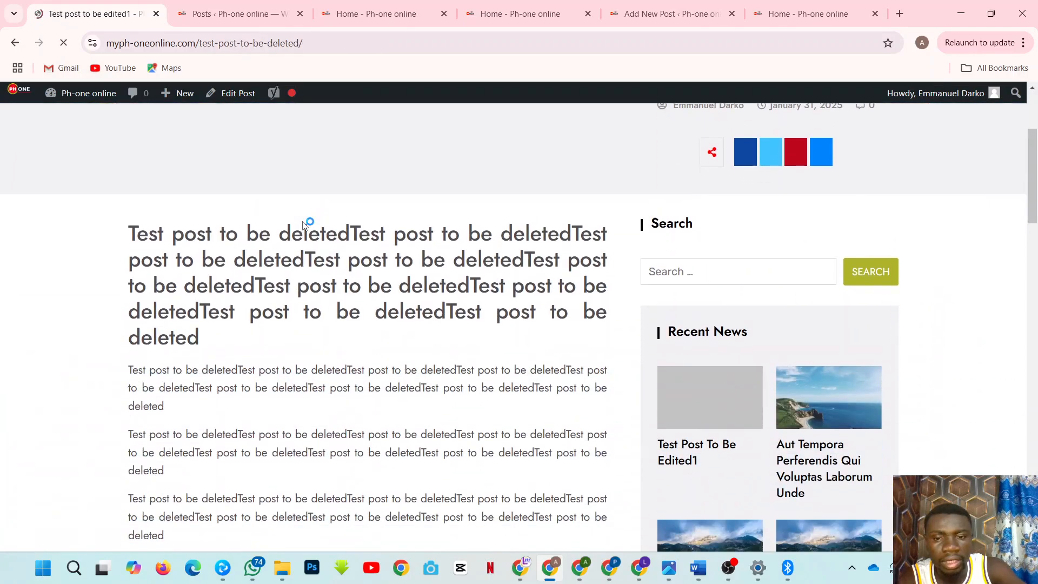
scroll(303, 226, down, 15)
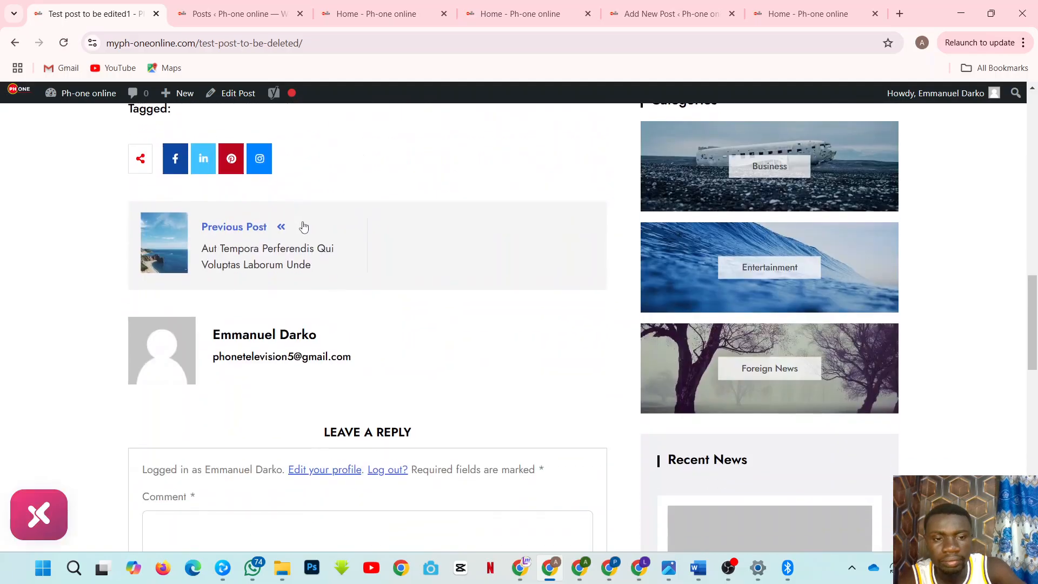
scroll(304, 227, down, 2)
scroll(303, 222, up, 20)
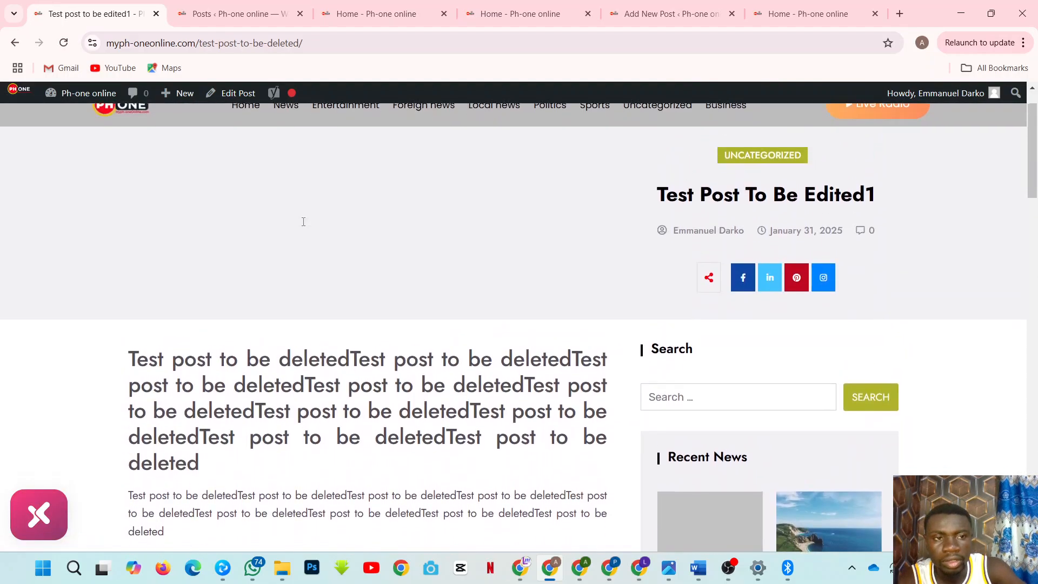
scroll(303, 222, up, 1)
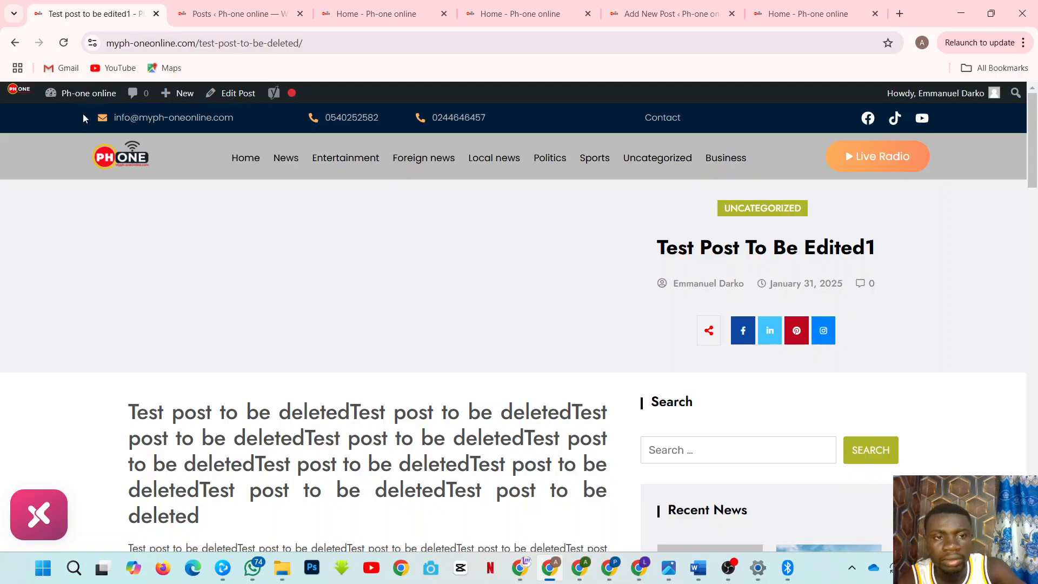
Return to the posts list through the dashboard, duplicate "Test post to be edited1" and publish the copy.
mouse_move(69, 96)
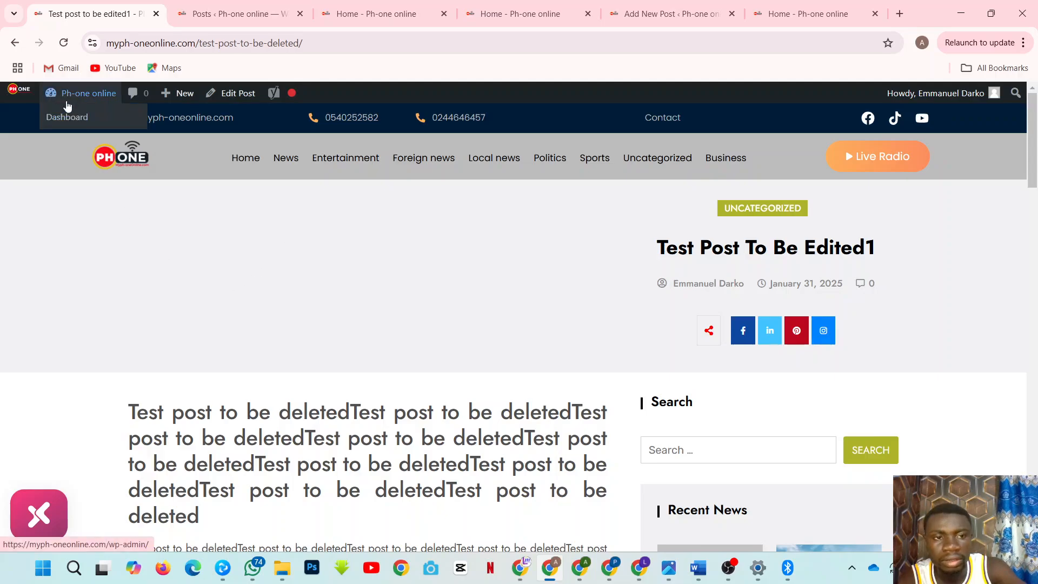
click(64, 123)
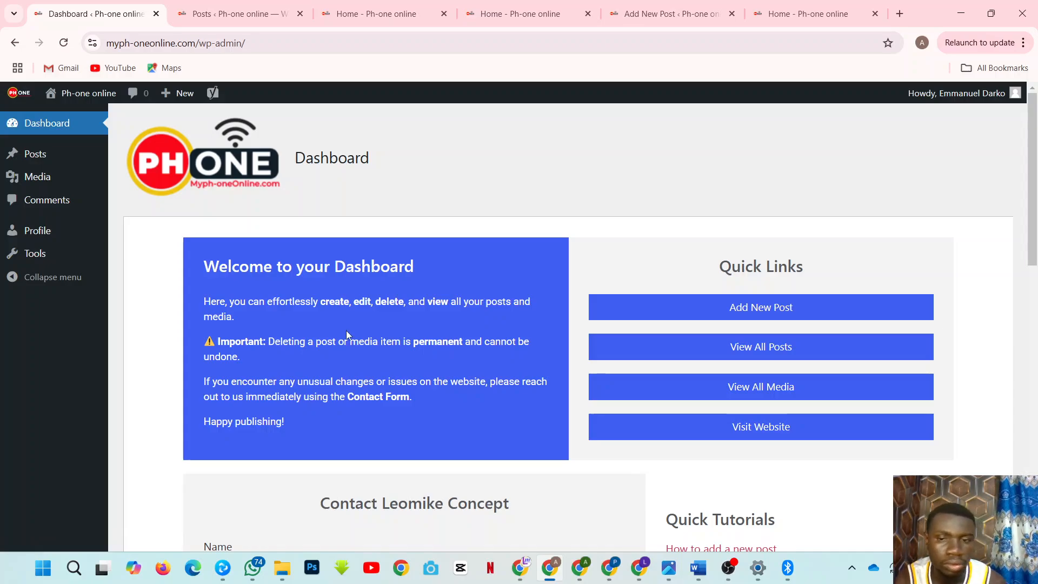
click(725, 348)
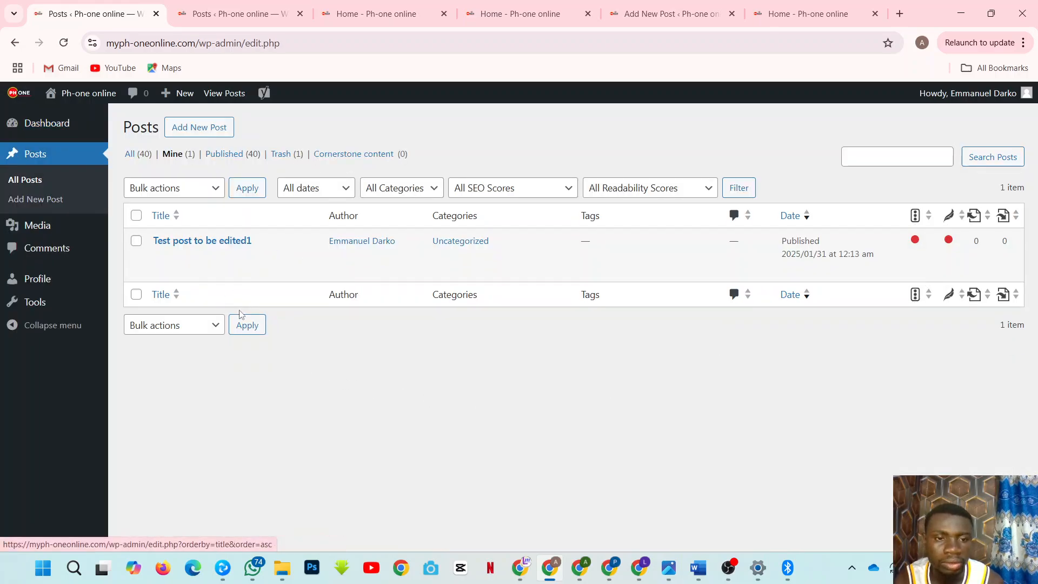
click(218, 271)
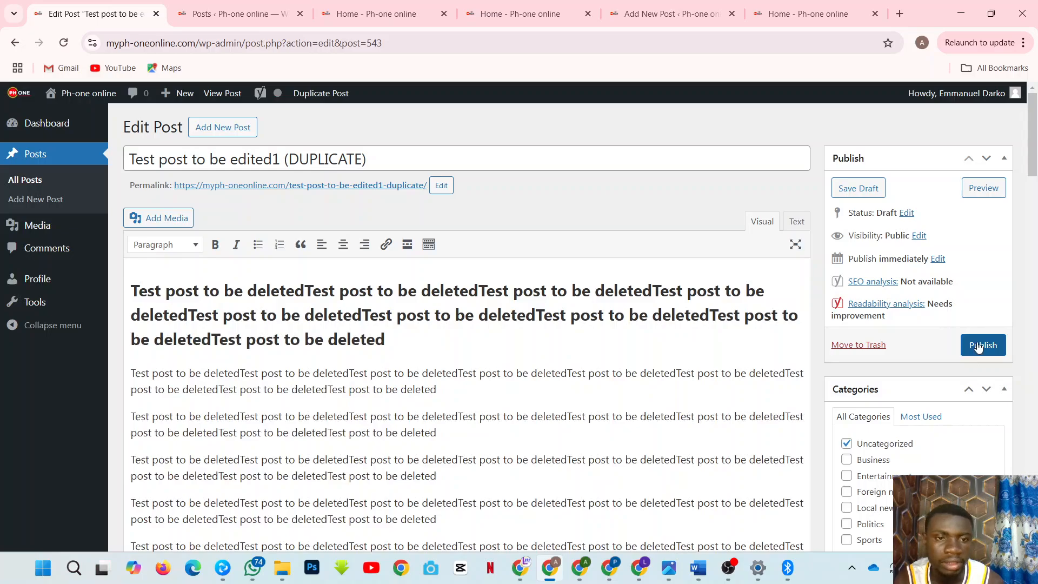
click(978, 347)
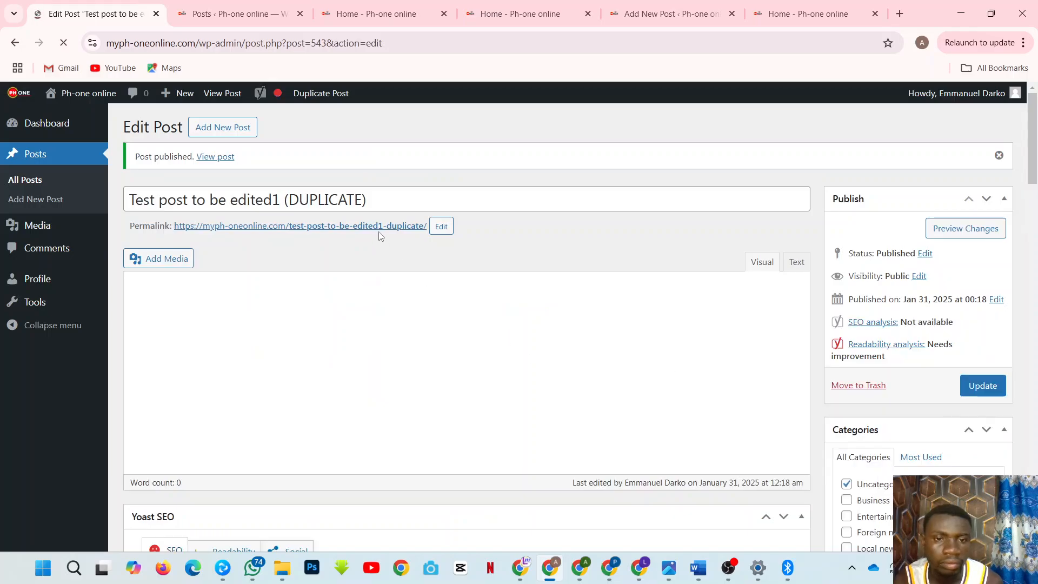
Open the published duplicate's live page in a new tab, examine its content and close that tab.
right_click(373, 231)
click(395, 241)
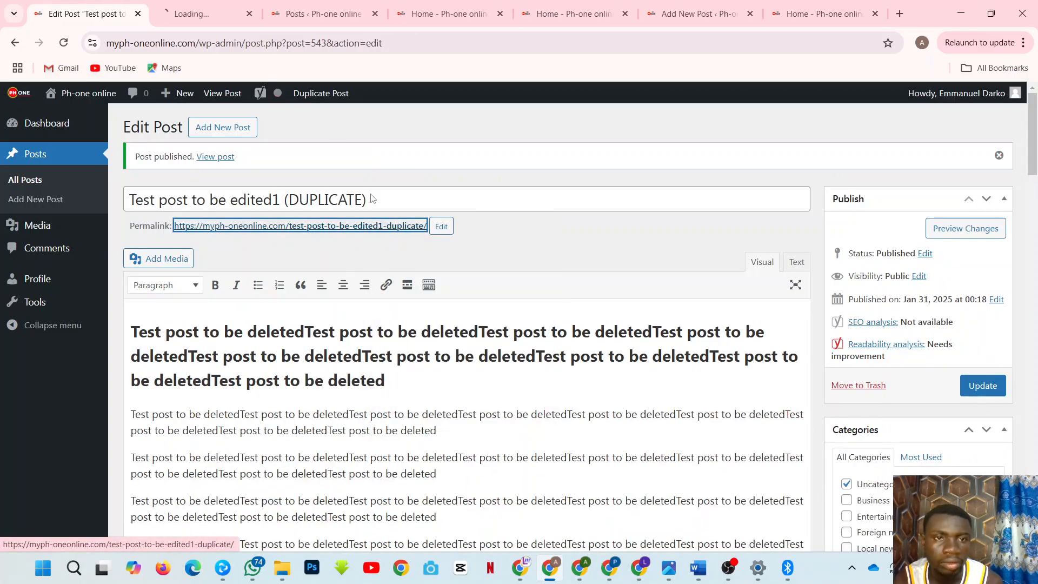
click(214, 13)
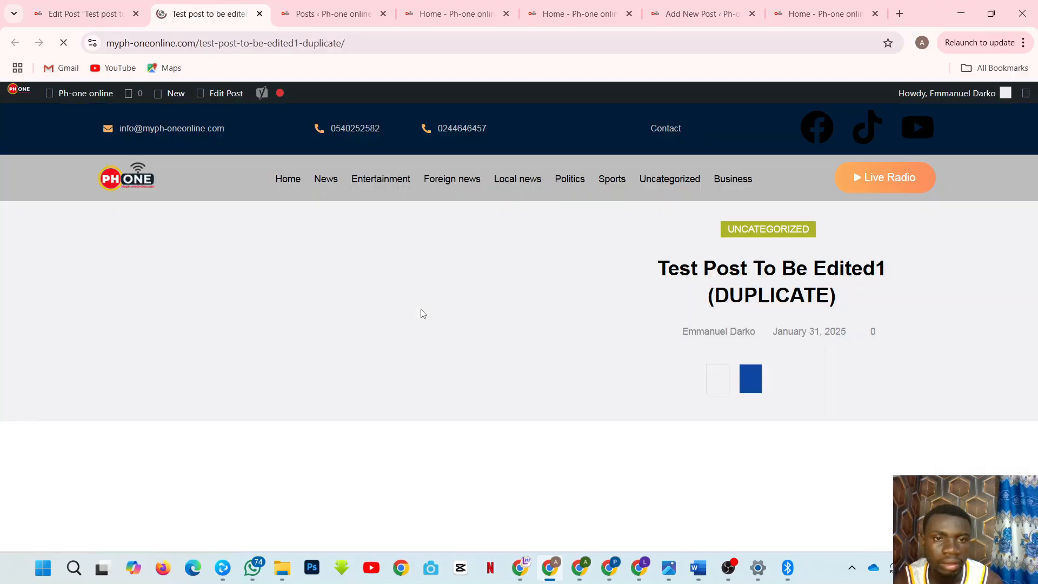
scroll(476, 281, down, 9)
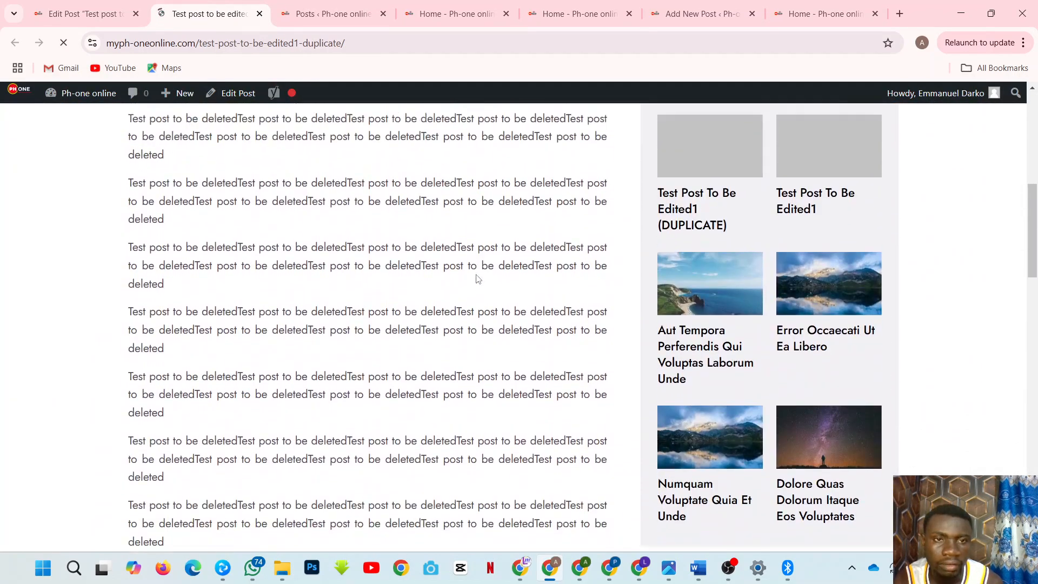
scroll(476, 278, up, 7)
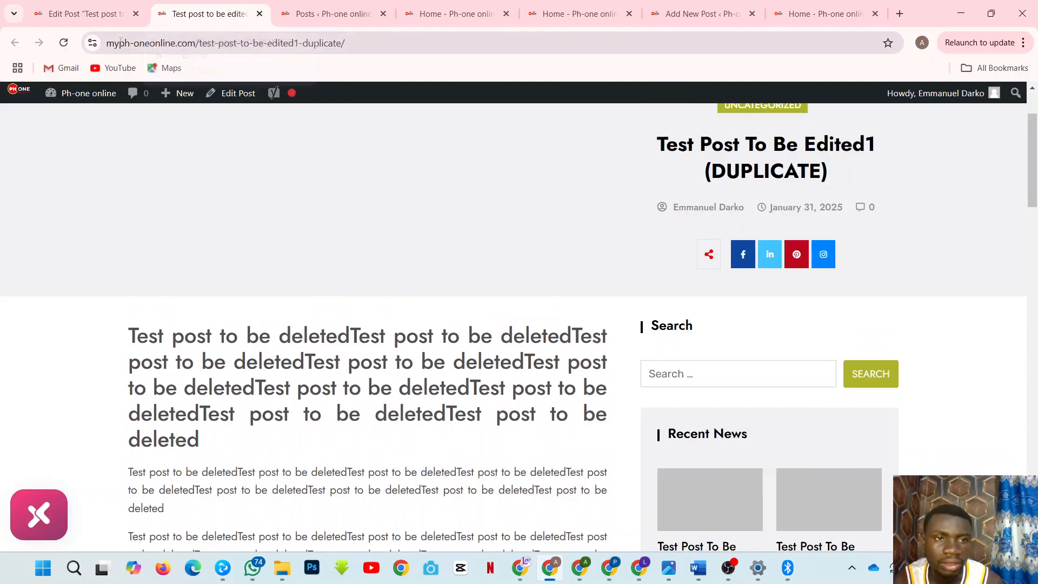
click(258, 13)
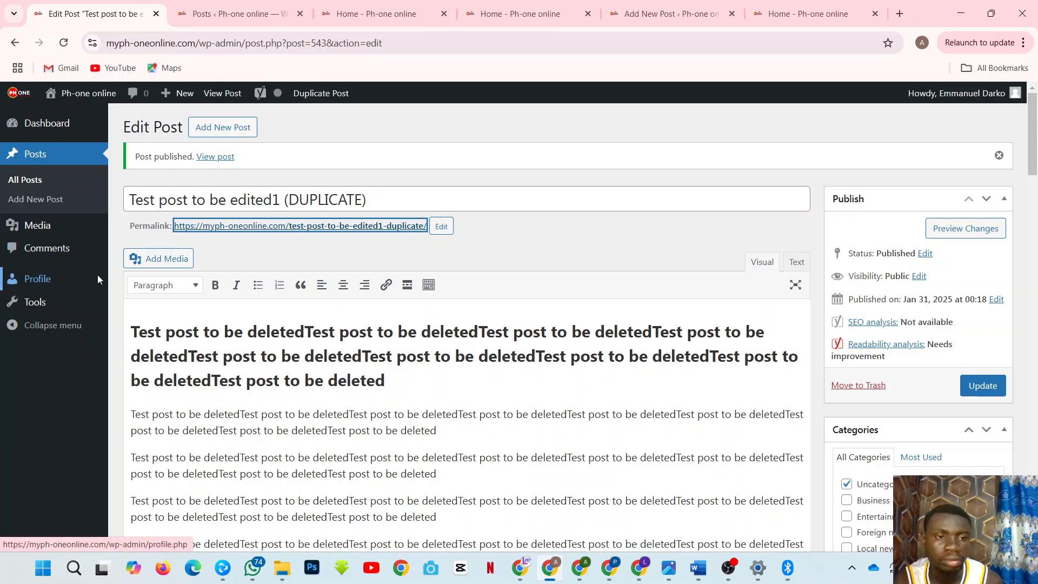
Duplicate the post "Test post to be edited1 (DUPLICATE)" from the posts list and publish the new copy.
click(29, 189)
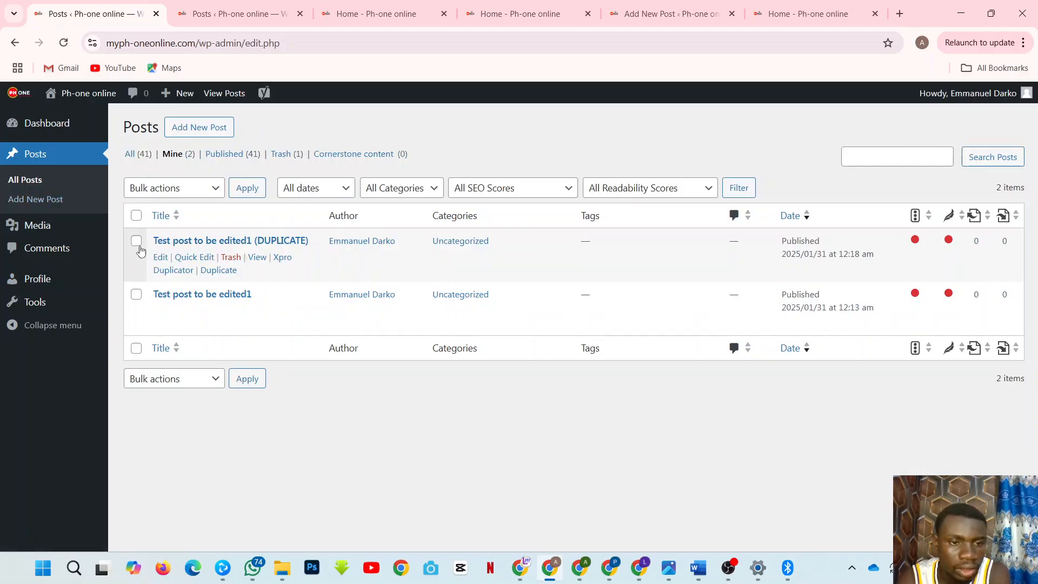
click(225, 271)
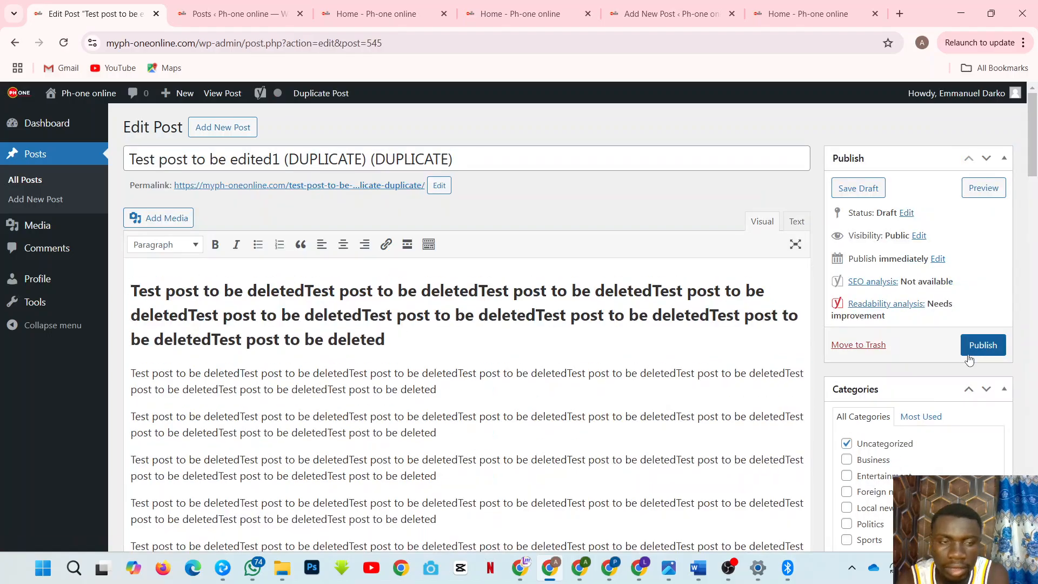
click(979, 346)
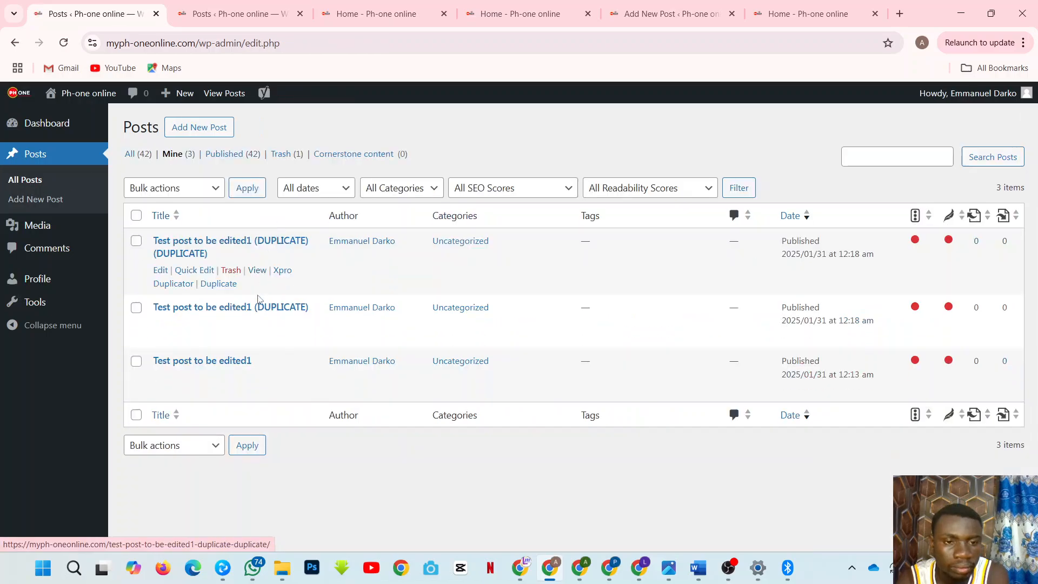
Make two more duplicates, each from the newest copy in the posts list, publish both and reopen the posts list.
click(222, 285)
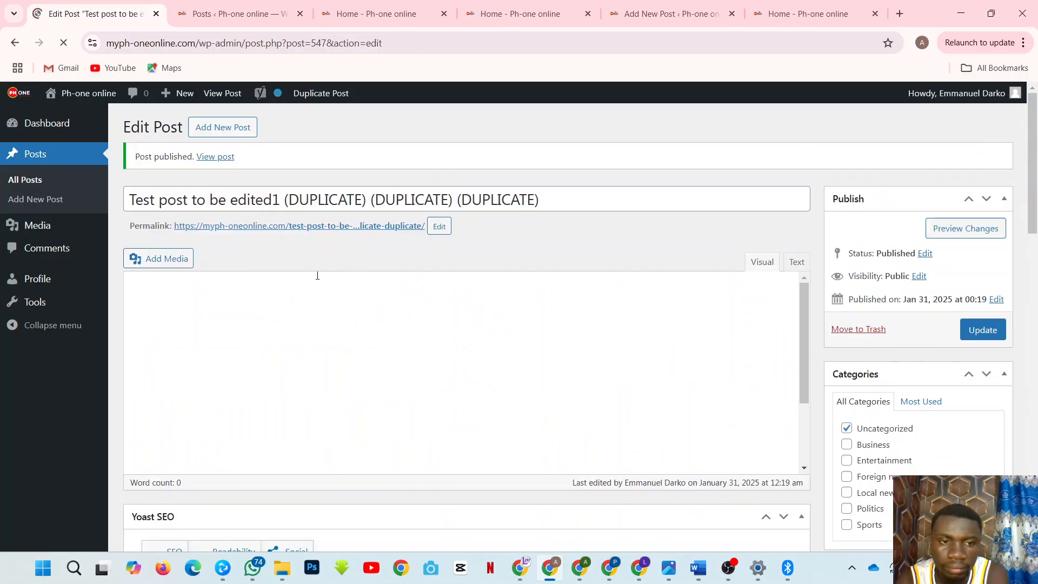
click(18, 184)
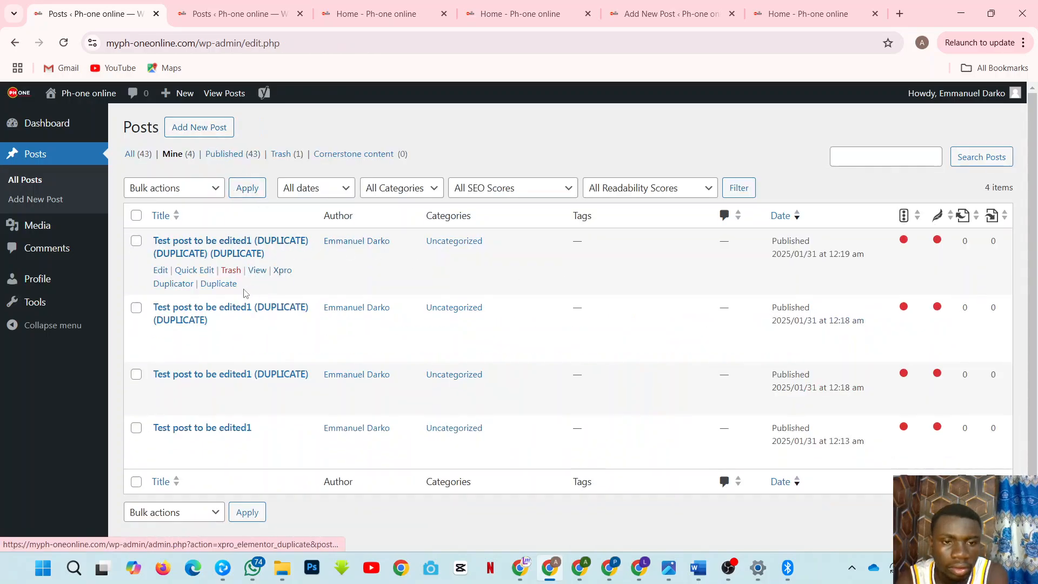
click(220, 285)
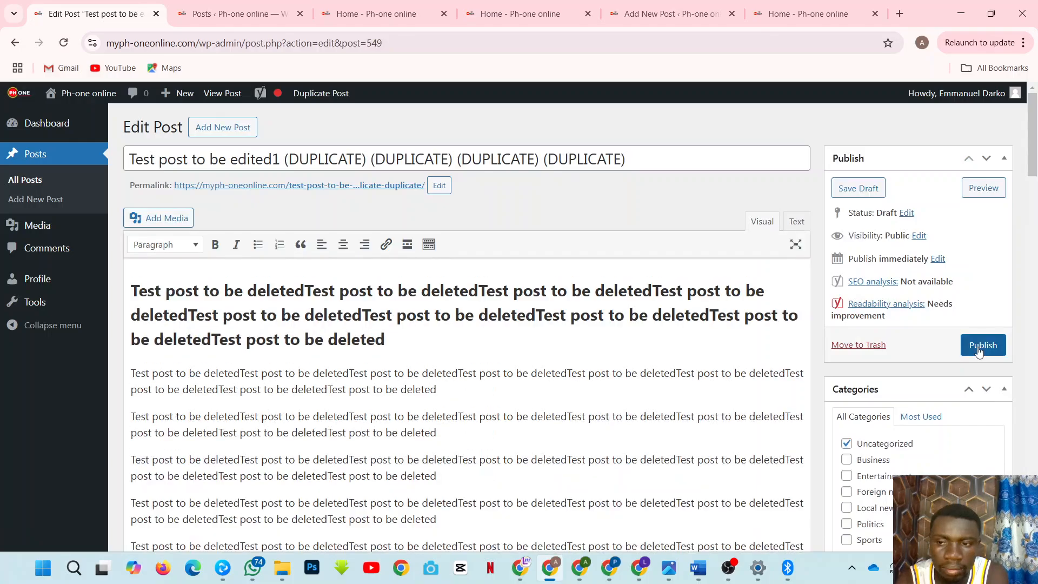
click(981, 346)
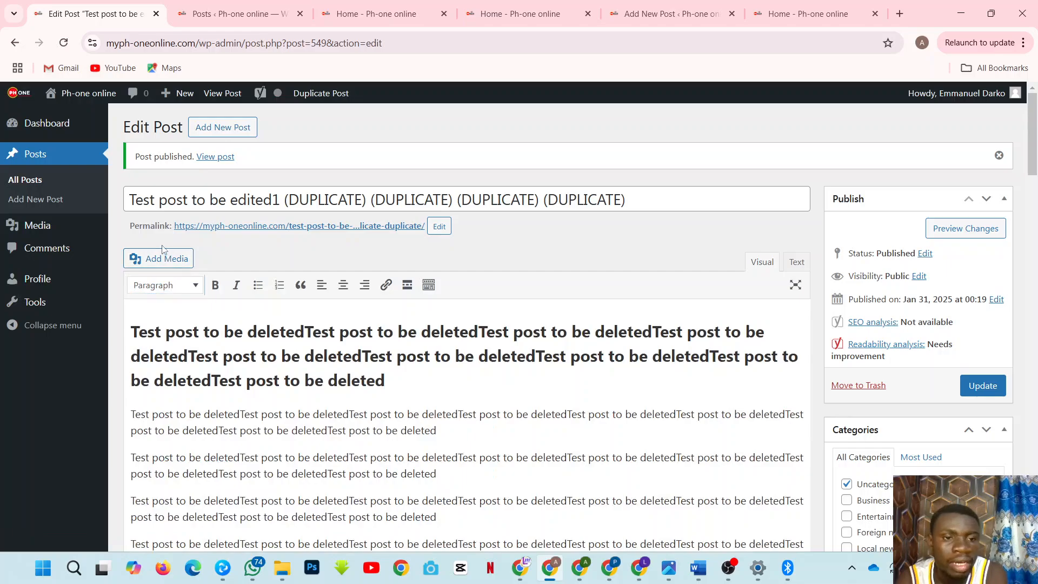
click(15, 194)
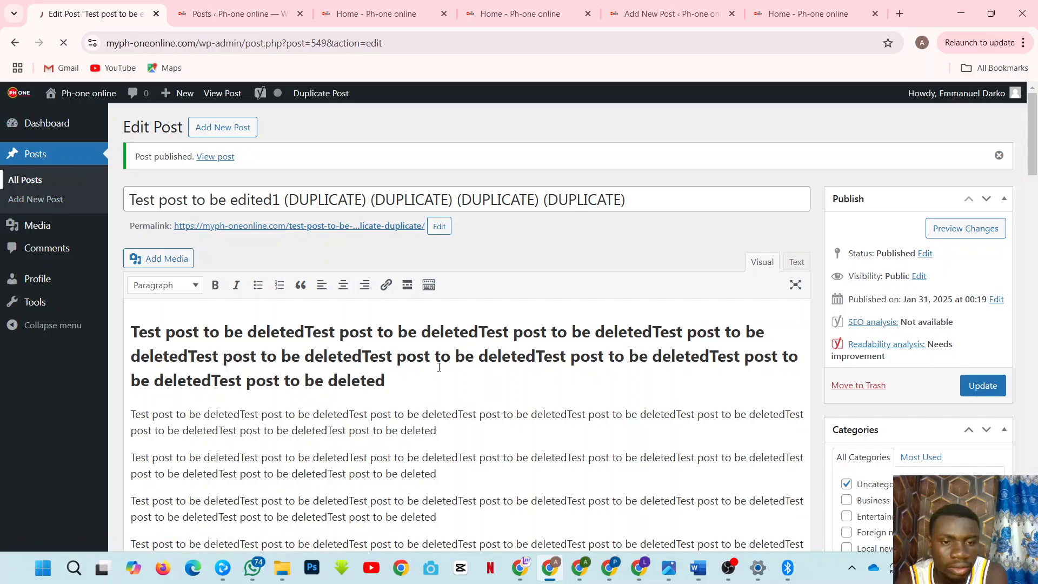
Move the two newest duplicates, whose titles end in three and four "(DUPLICATE)" suffixes, to the Trash with one bulk action.
scroll(440, 370, down, 1)
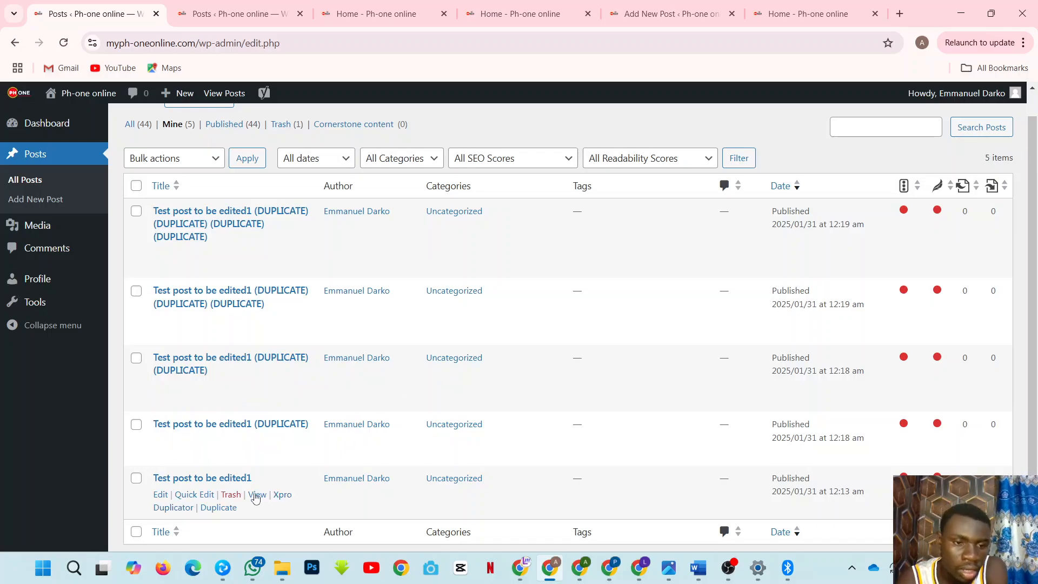
click(130, 298)
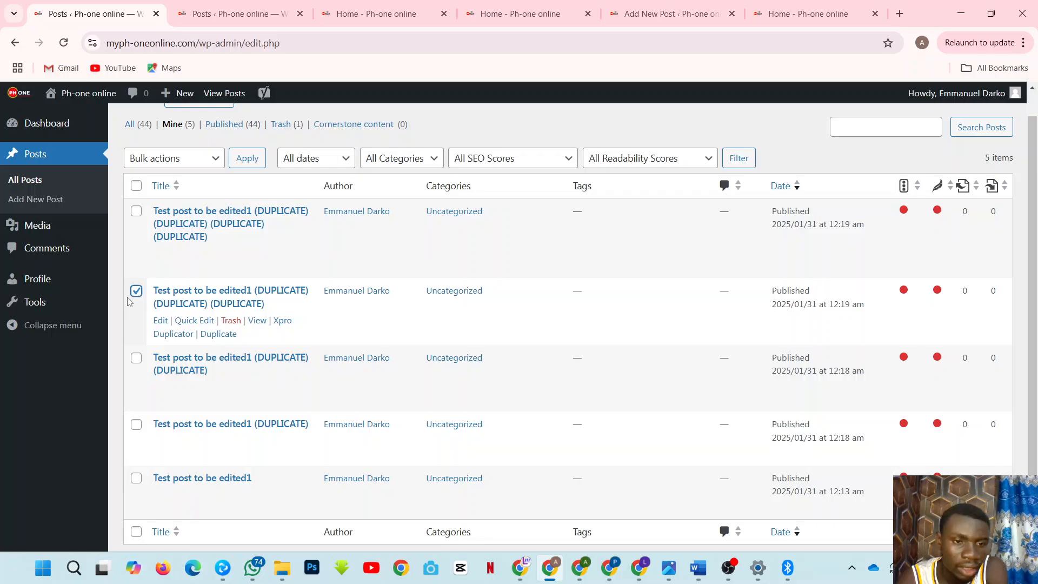
click(129, 237)
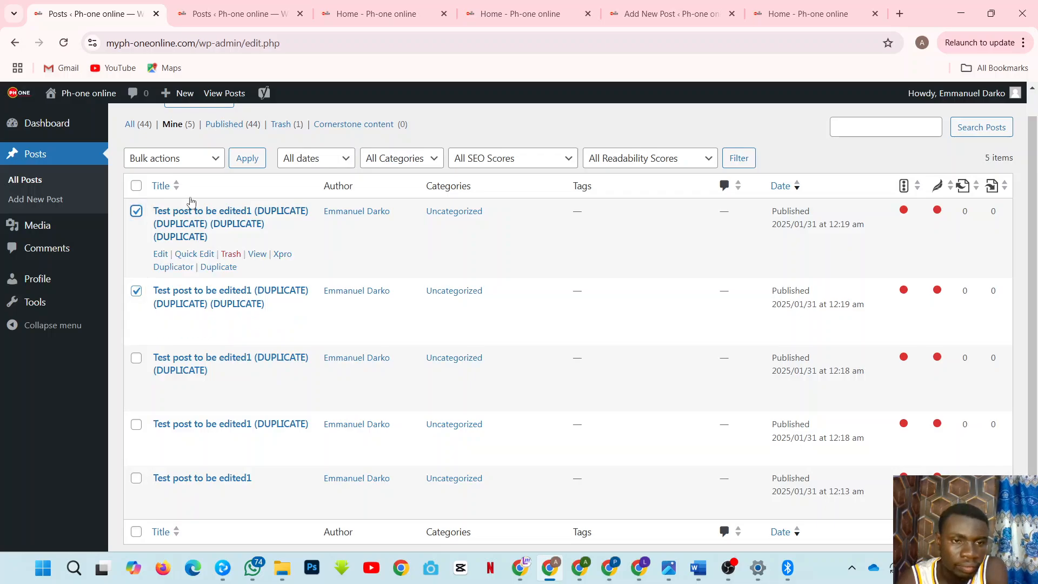
click(208, 159)
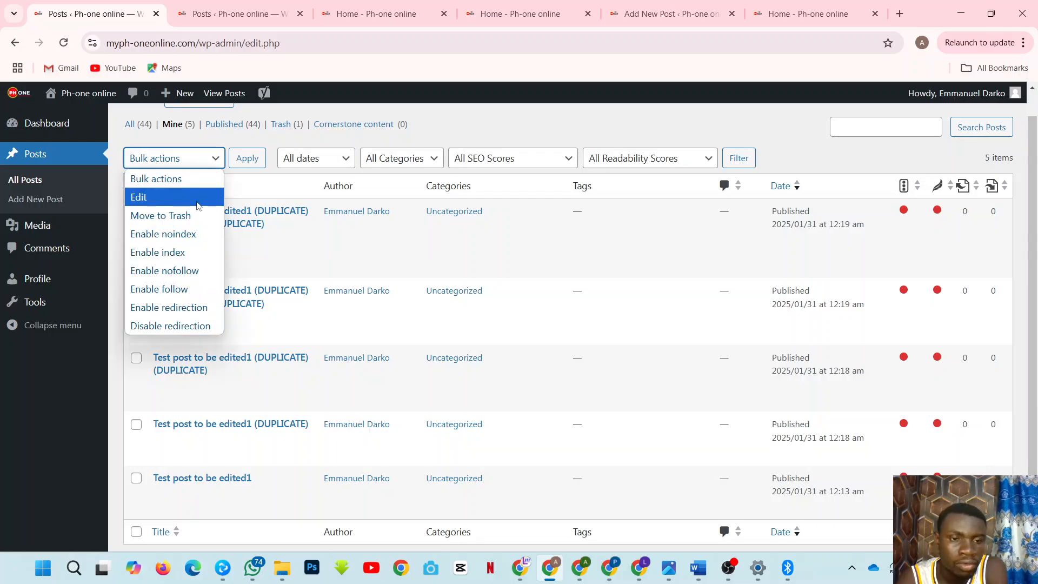
click(181, 215)
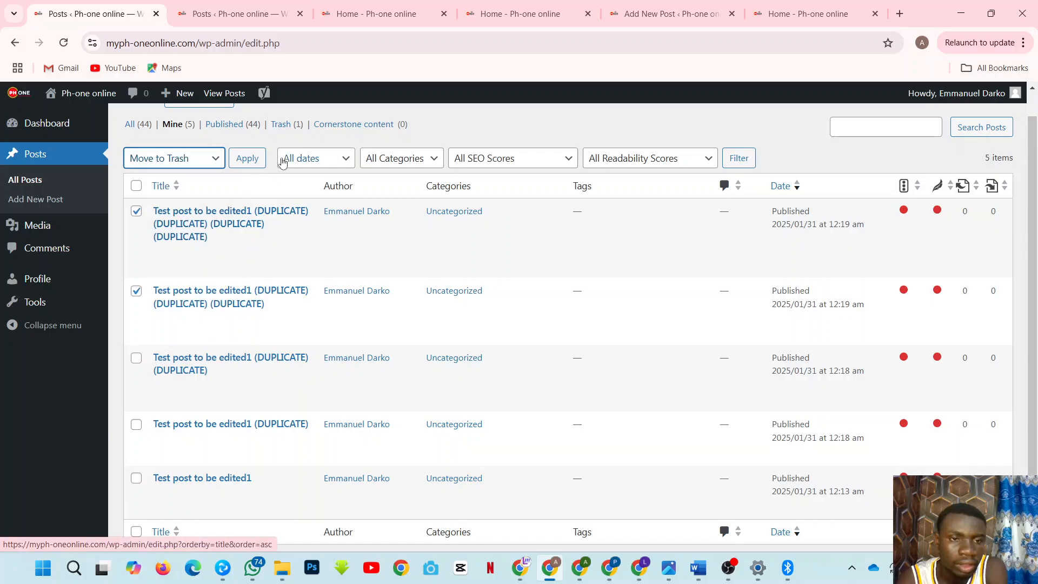
click(257, 155)
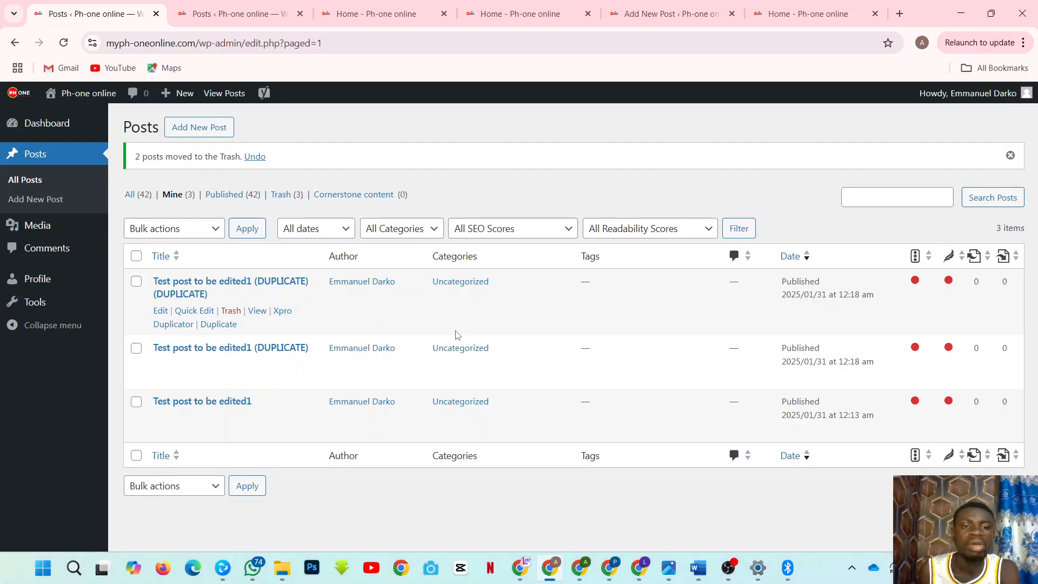
From the Trash, restore the duplicate with four "(DUPLICATE)" suffixes and permanently delete the one with three, then return to all posts.
click(284, 200)
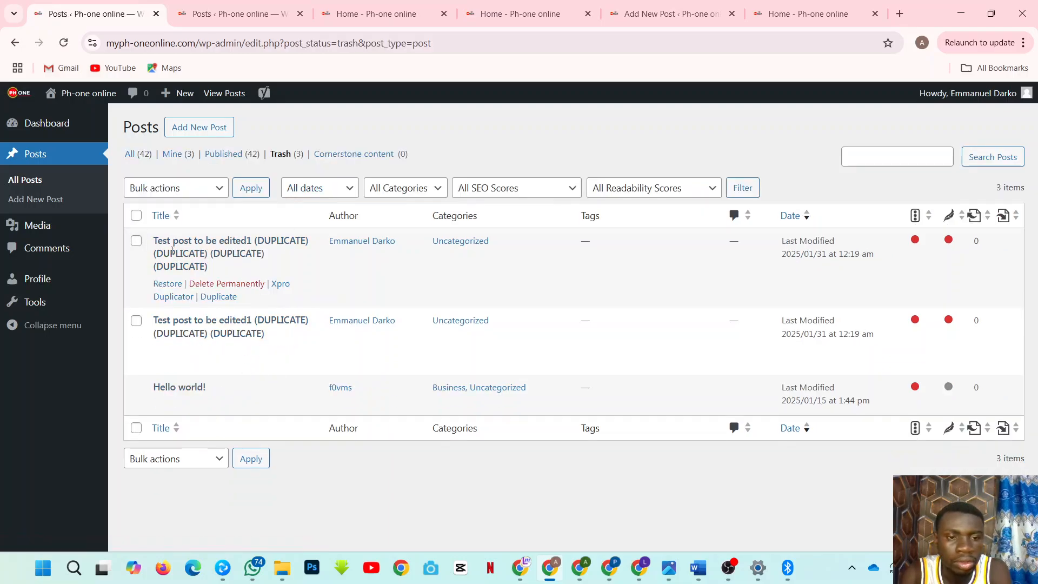
click(166, 284)
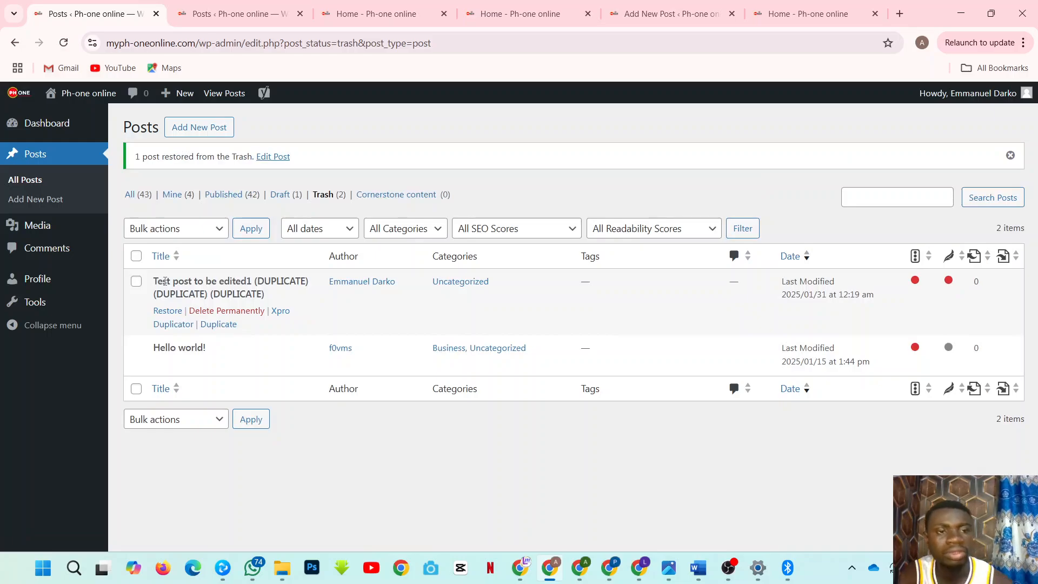
click(227, 312)
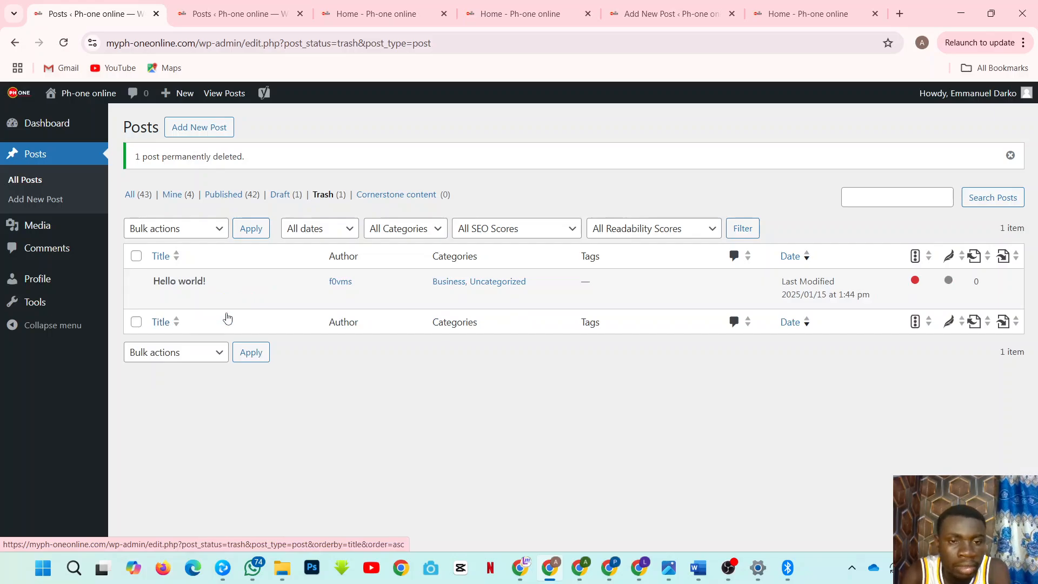
click(133, 195)
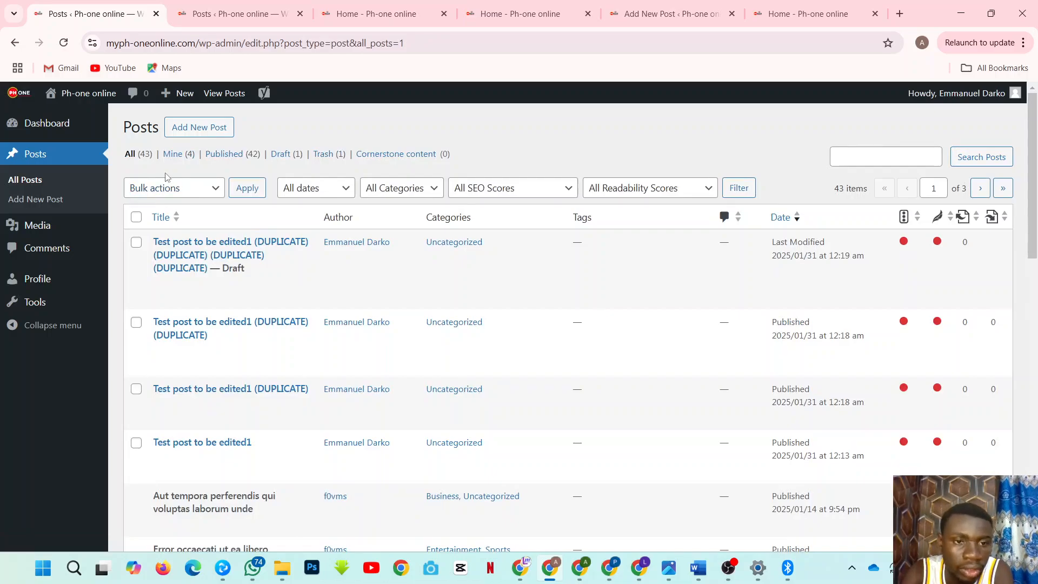
Open the Dashboard in a new browser tab and examine its contact form and Quick Tutorials section.
right_click(44, 132)
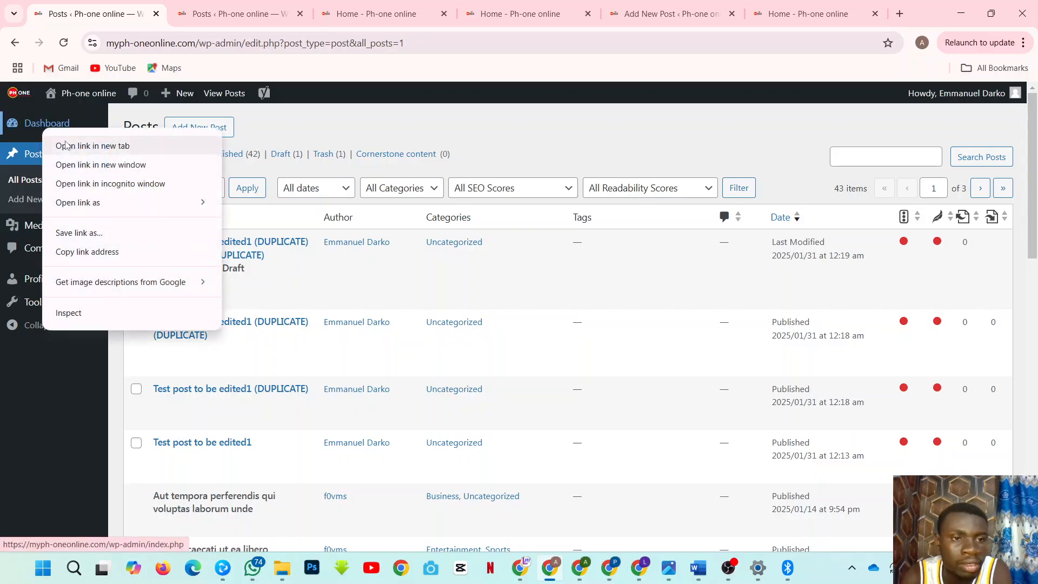
click(62, 144)
click(181, 7)
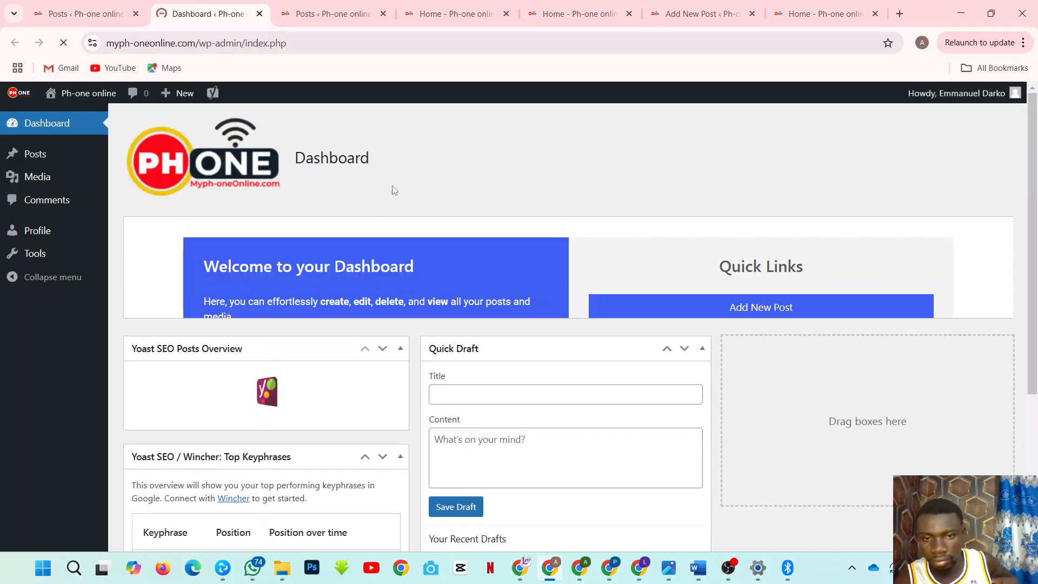
scroll(609, 335, down, 5)
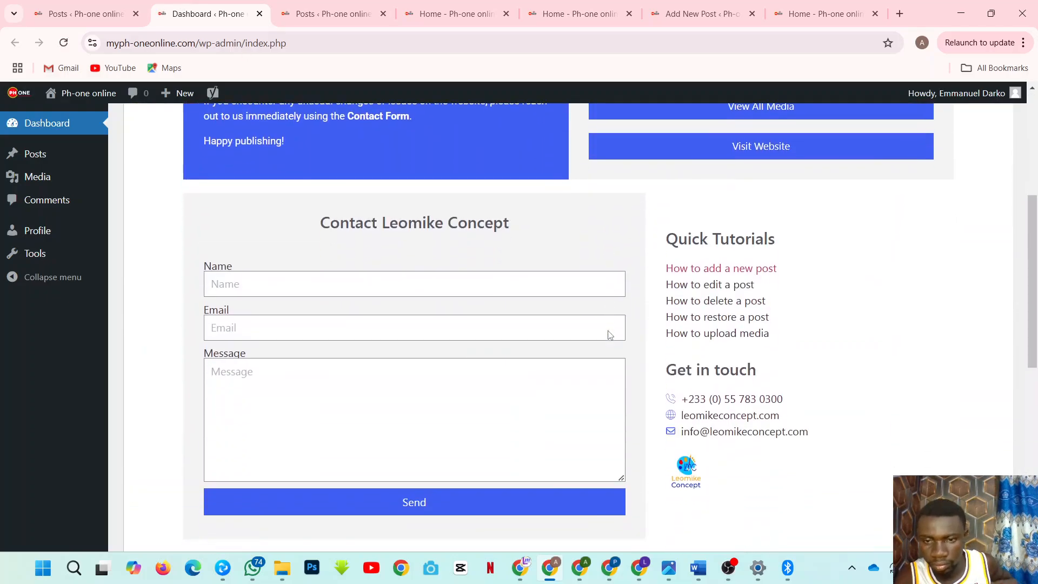